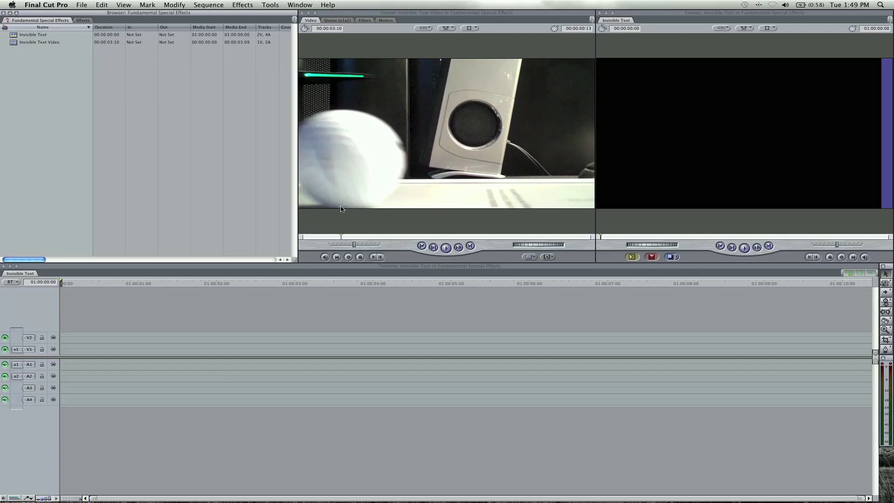
# Step: Mark an In point at the clip's first frame and play until the ball rolls past
pyautogui.moveTo(313, 237); pyautogui.dragTo(294, 237)
pyautogui.press('i')
pyautogui.press('space')
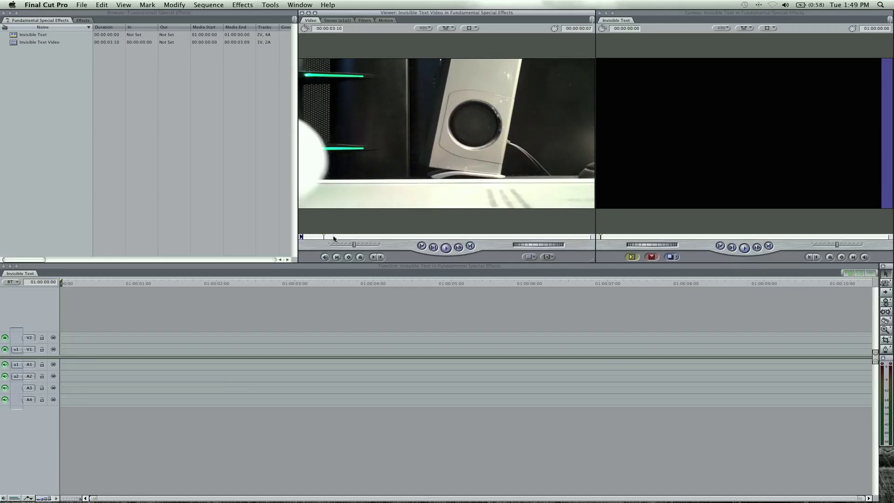
pyautogui.press('space')
# Step: Mark the Out point, place the clip at the sequence start on V1, and delete its audio
pyautogui.press('o')
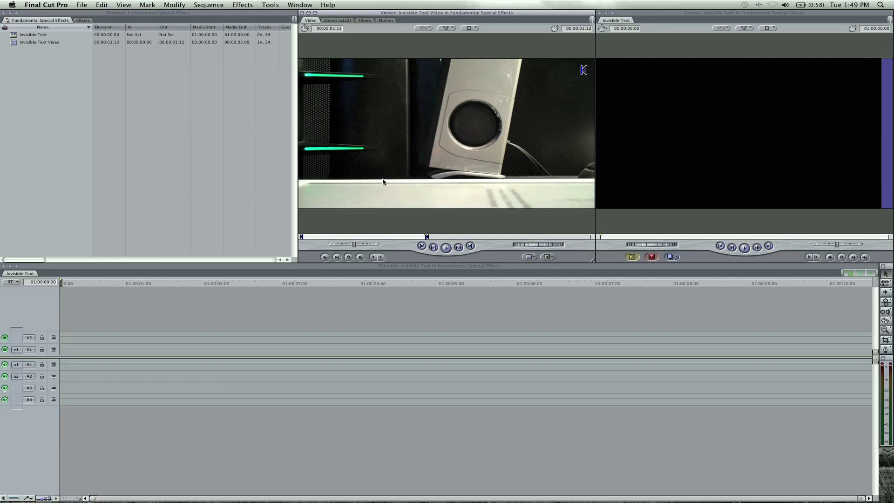
pyautogui.moveTo(383, 181); pyautogui.dragTo(82, 353)
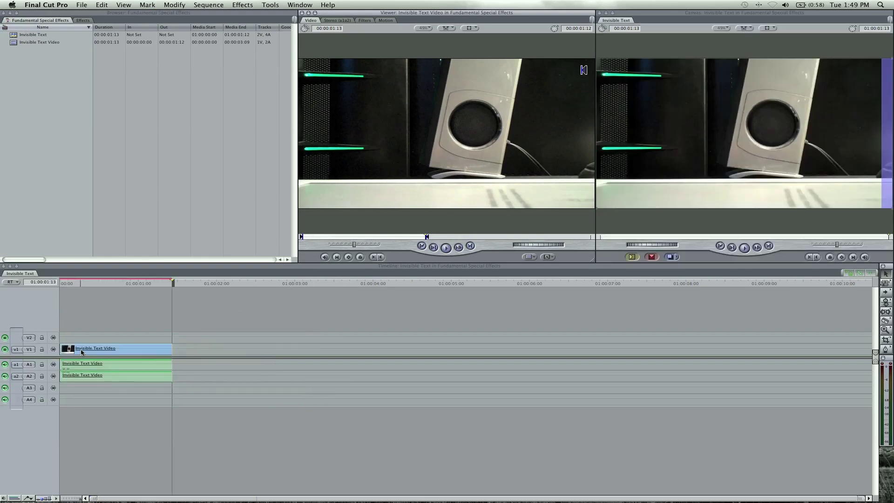
pyautogui.click(99, 365)
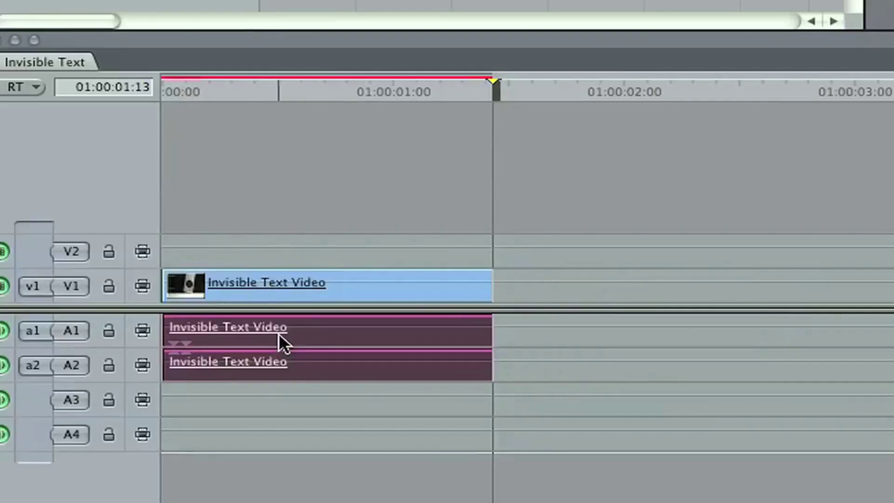
pyautogui.press('Delete')
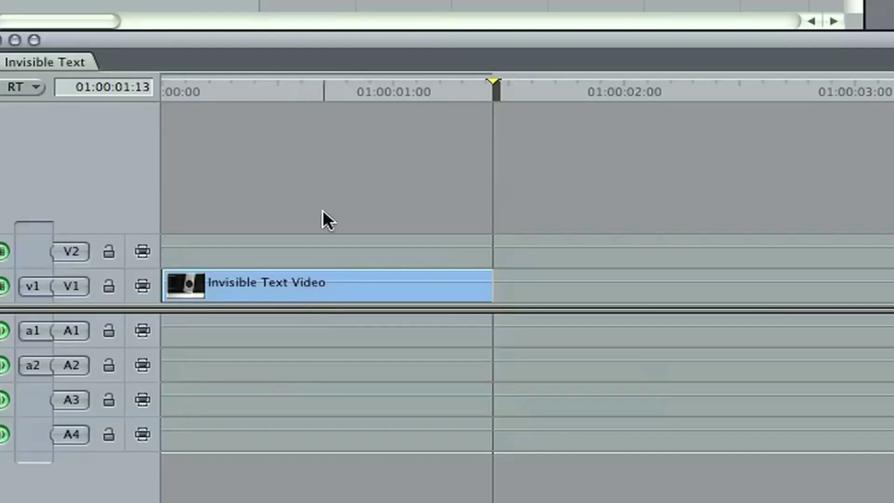
pyautogui.moveTo(323, 80); pyautogui.dragTo(166, 87)
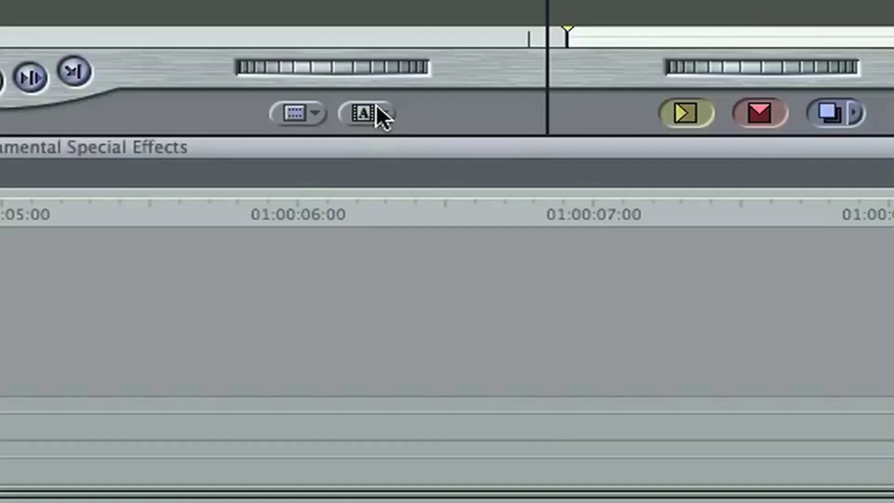
# Step: Create a basic Text generator from the Viewer's generator pop-up
pyautogui.click(550, 258)
pyautogui.moveTo(609, 310)
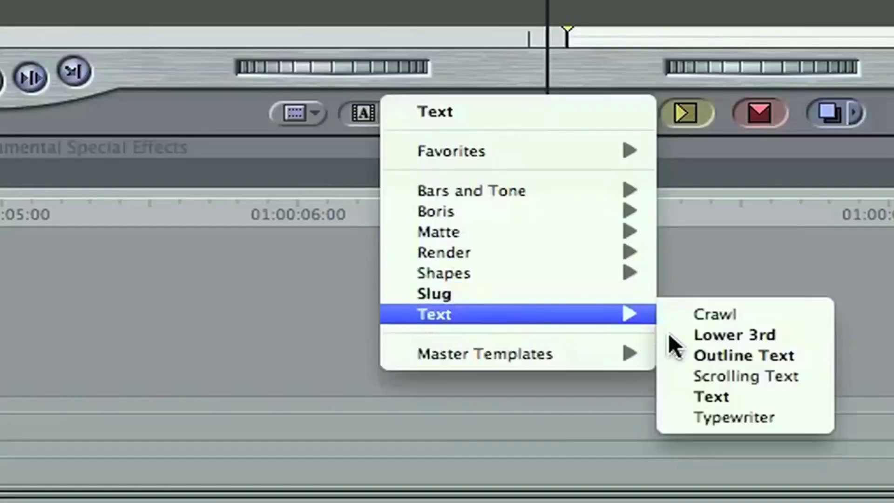
pyautogui.click(710, 399)
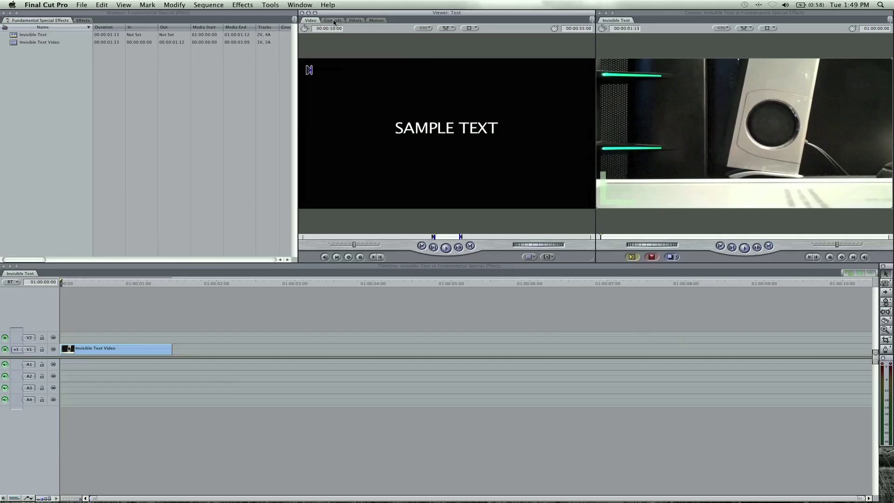
# Step: Enter FINAL CUT KING at size 59 and drag the title into the sequence
pyautogui.click(333, 21)
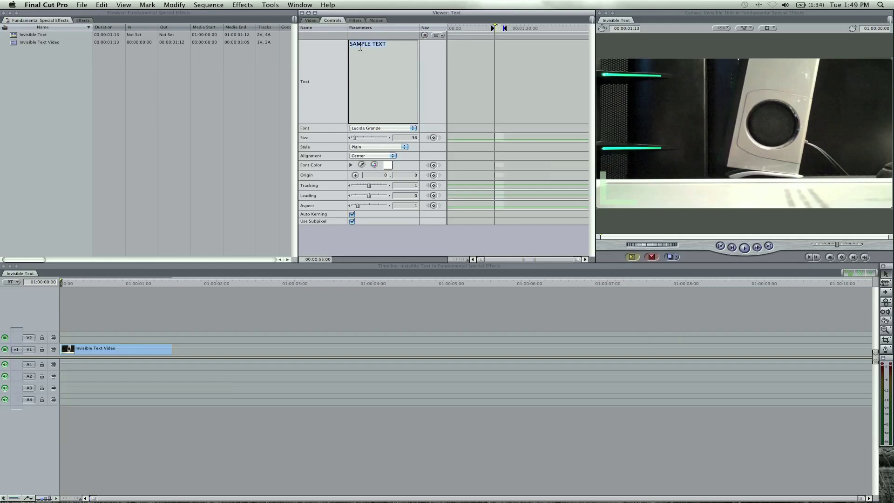
pyautogui.write('FINAL CUT KING')
pyautogui.click(357, 139)
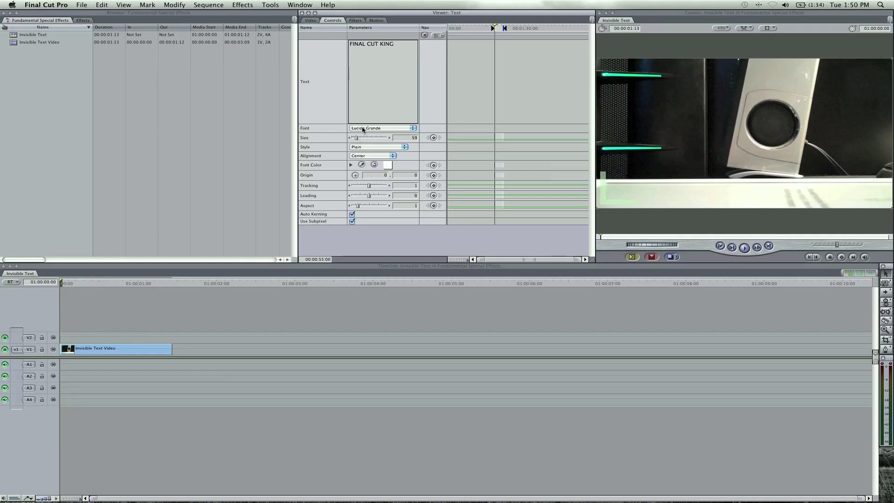
pyautogui.click(311, 21)
pyautogui.moveTo(384, 139); pyautogui.dragTo(61, 339)
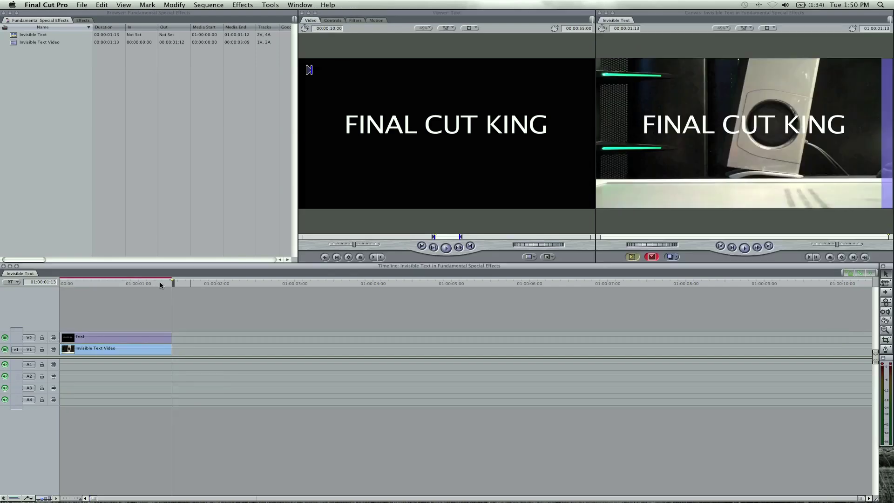
# Step: Lay the title on V2 over the ball clip and move its origin to 6.03, 96.54
pyautogui.moveTo(162, 282); pyautogui.dragTo(119, 282)
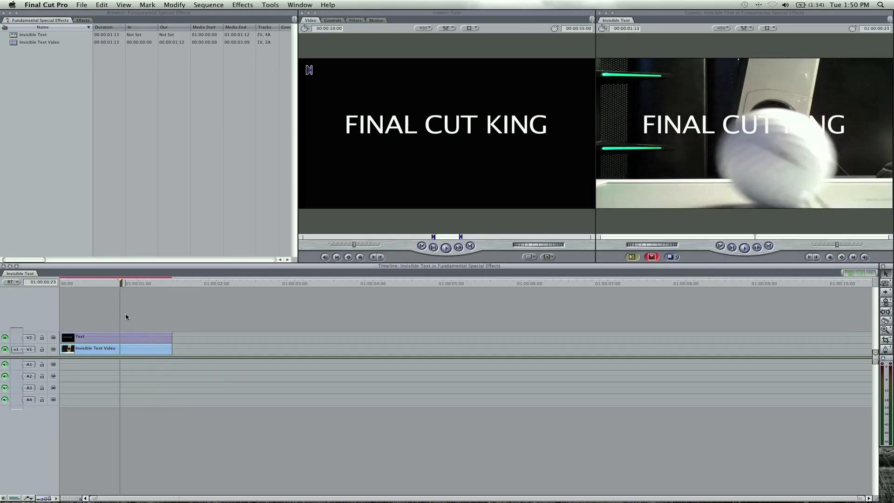
pyautogui.doubleClick(124, 337)
pyautogui.click(332, 20)
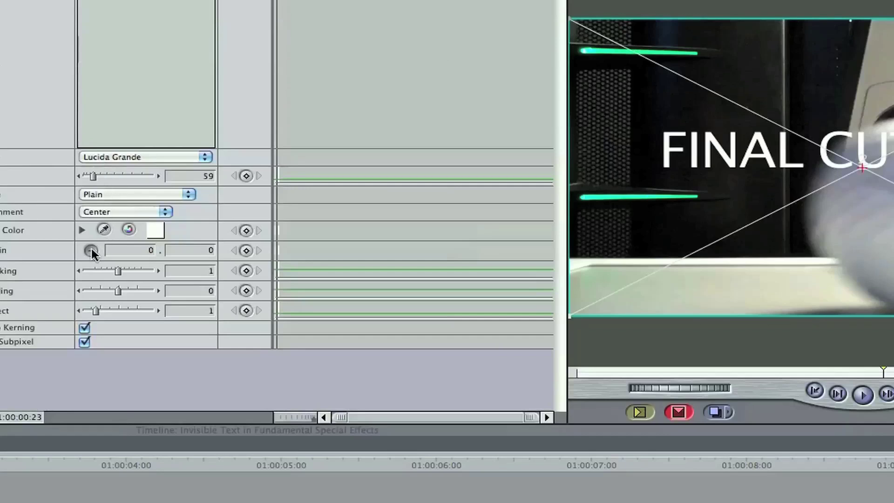
pyautogui.click(91, 250)
pyautogui.click(864, 194)
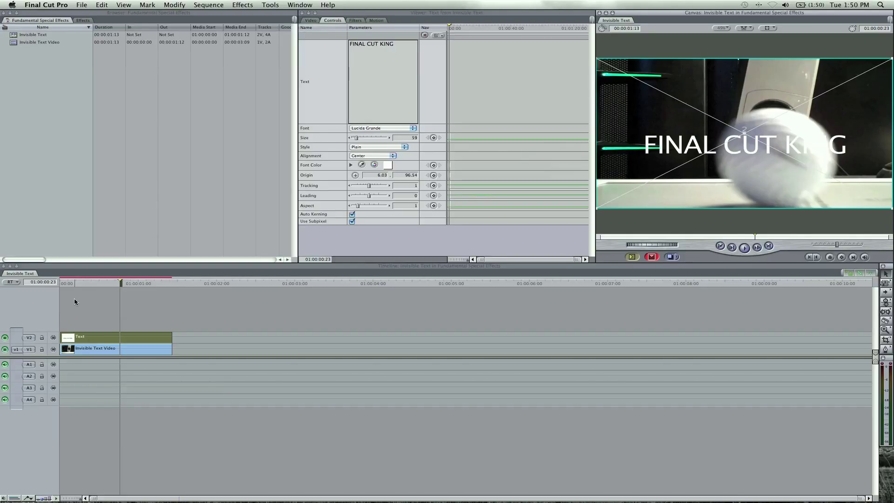
pyautogui.moveTo(77, 283); pyautogui.dragTo(108, 283)
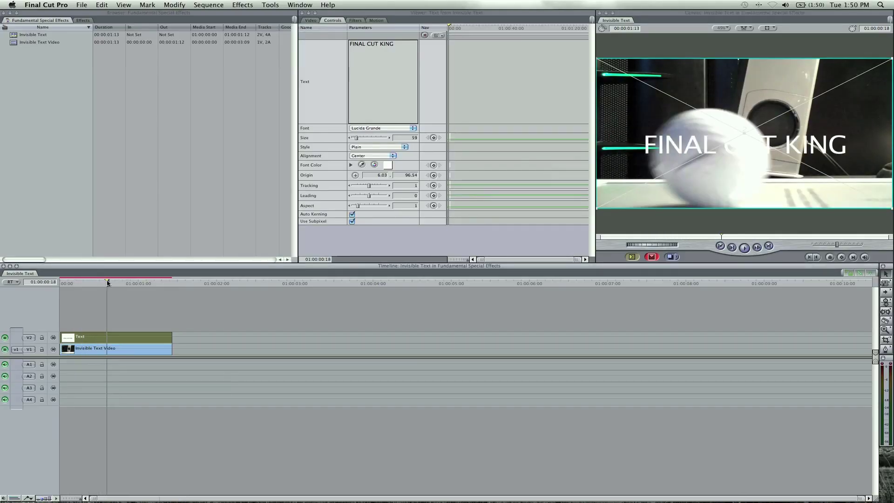
# Step: Apply Effects > Video Filters > Matte > Mask Shape to the FINAL CUT KING title
pyautogui.doubleClick(108, 337)
pyautogui.click(250, 4)
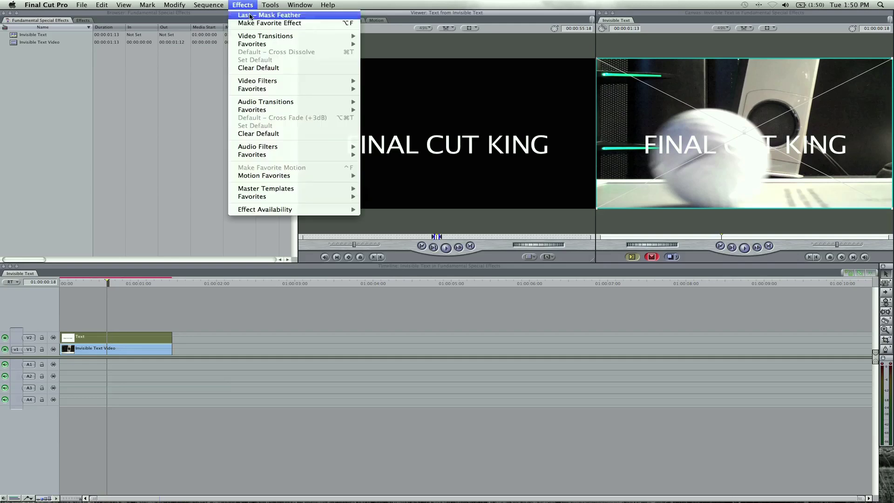
pyautogui.moveTo(272, 83)
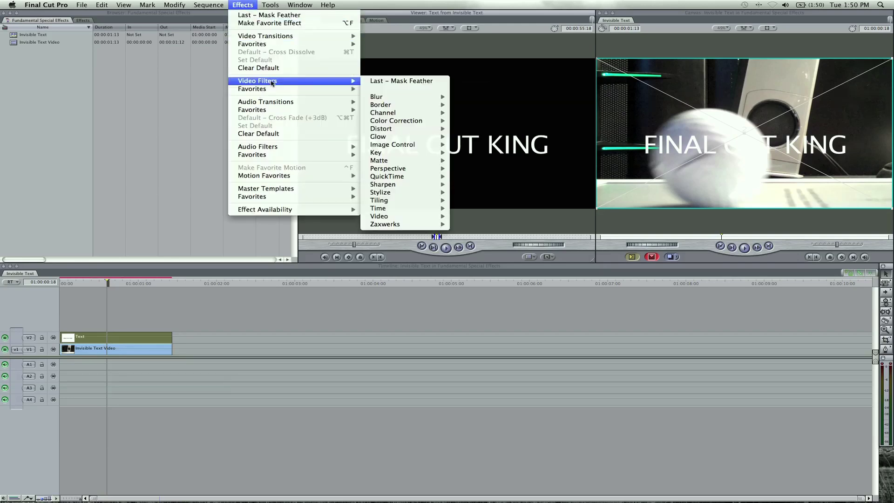
pyautogui.moveTo(378, 164)
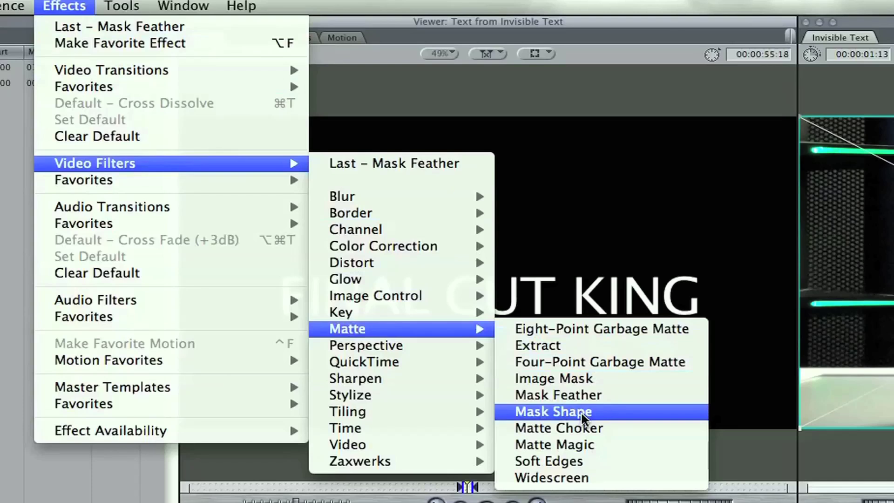
pyautogui.click(574, 407)
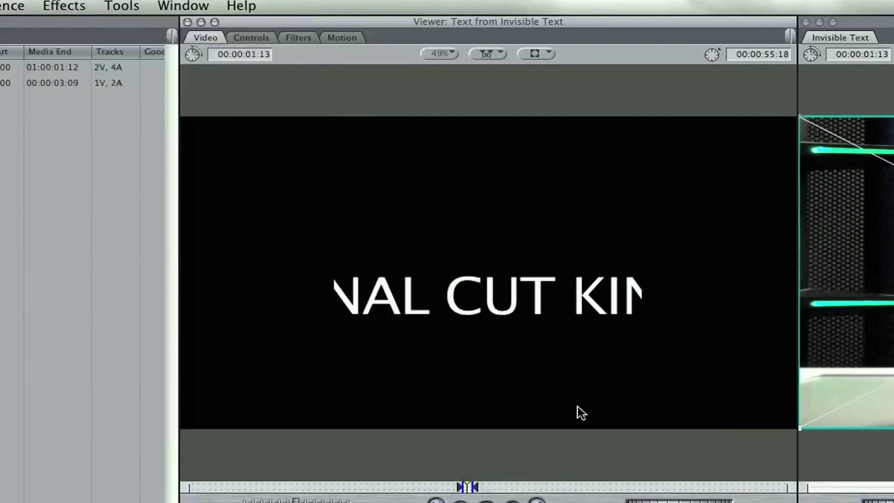
pyautogui.click(262, 40)
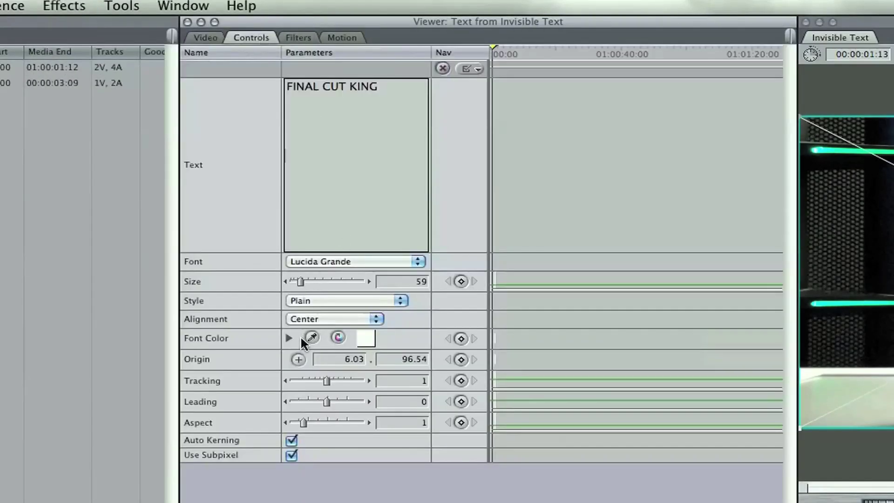
# Step: Set the Mask Shape Horizontal Scale to 75 and turn on Invert to hide the text
pyautogui.click(298, 37)
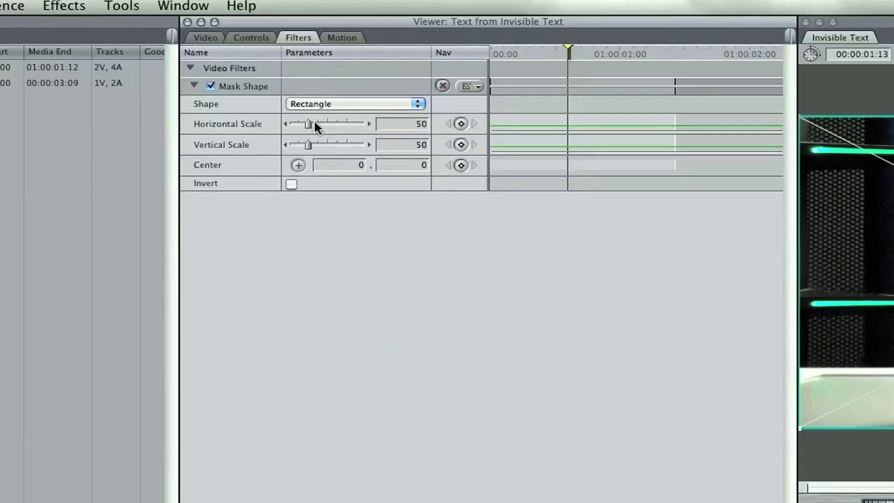
pyautogui.moveTo(316, 121); pyautogui.dragTo(317, 122)
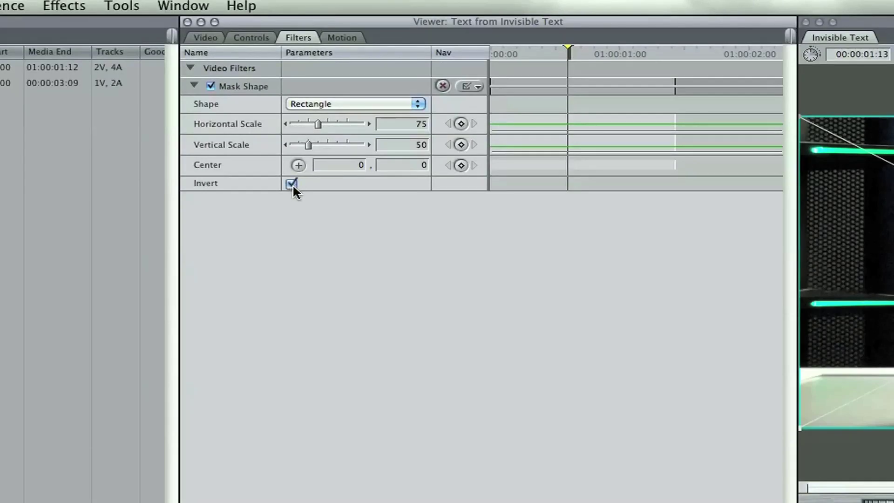
pyautogui.click(291, 182)
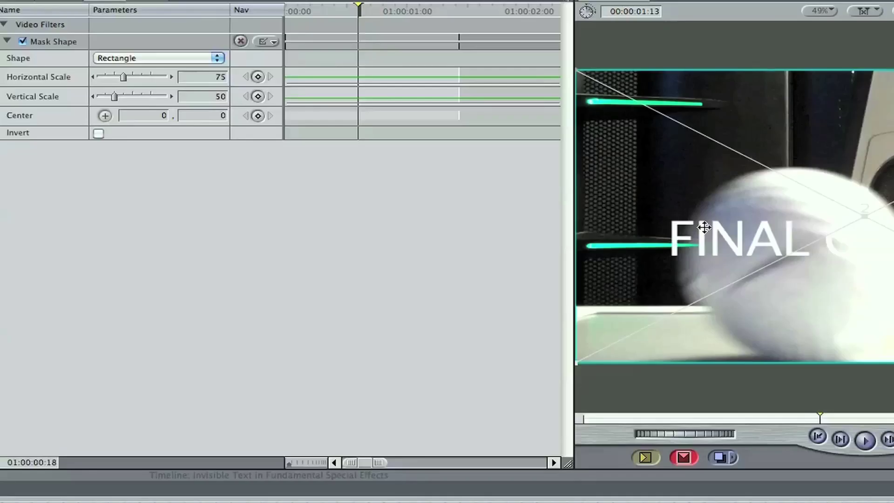
pyautogui.press('Left')
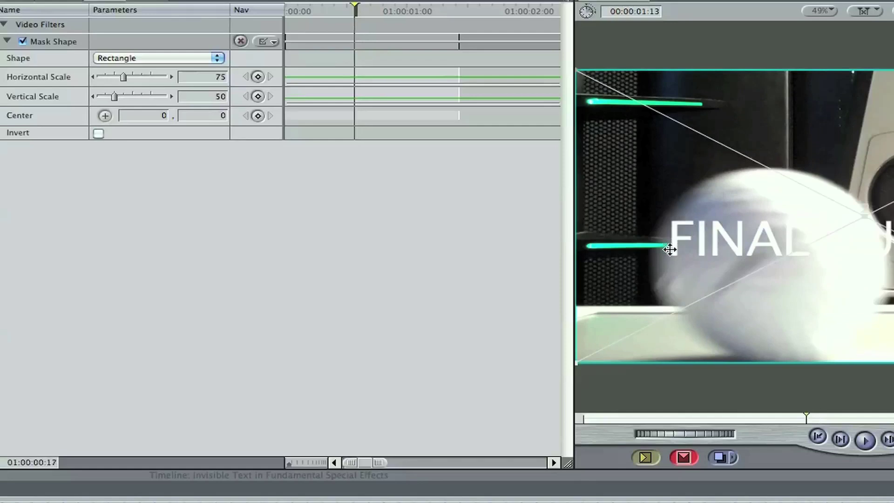
pyautogui.press('Right')
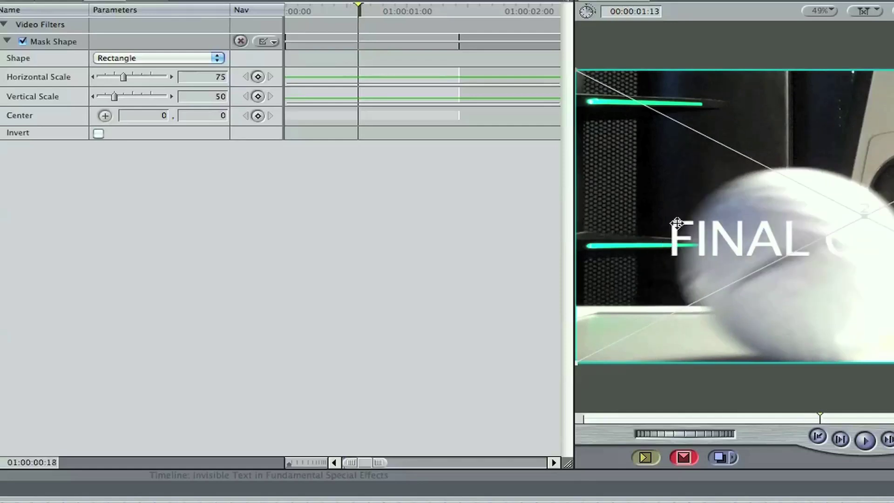
pyautogui.click(98, 135)
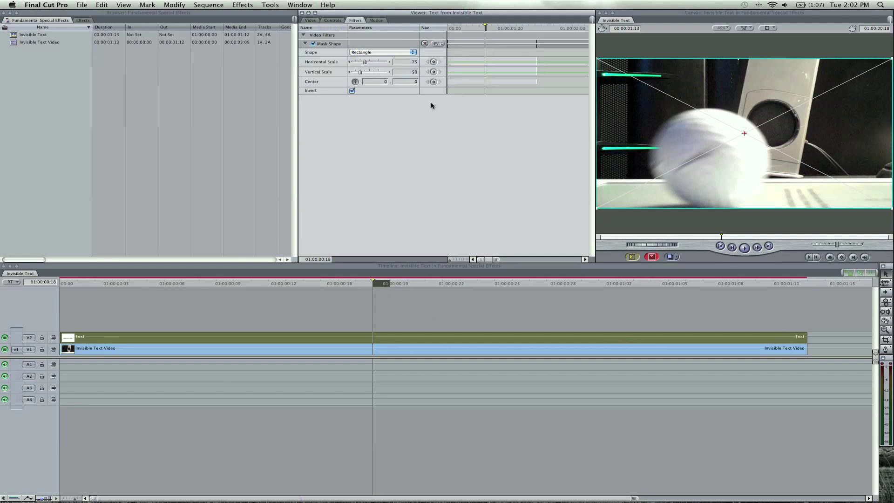
# Step: Slide the mask right and set the first mask Center keyframes on the opening frames
pyautogui.moveTo(757, 134); pyautogui.dragTo(720, 134)
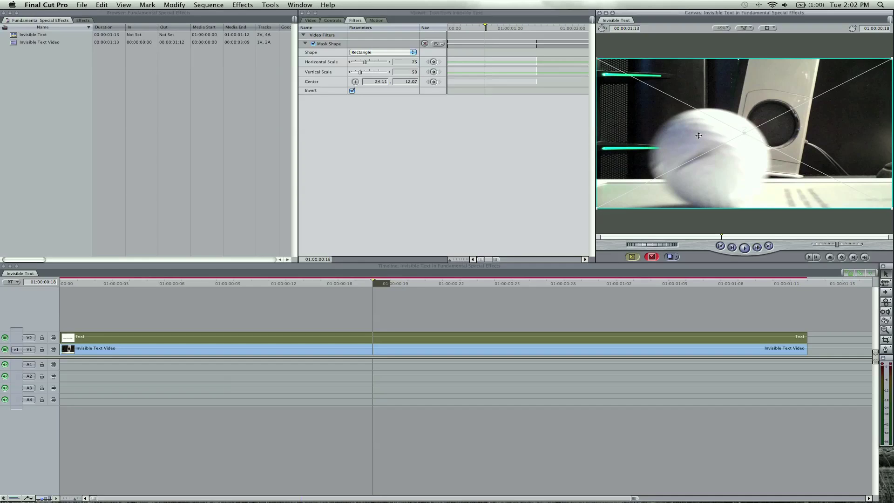
pyautogui.press('Left')
pyautogui.click(433, 82)
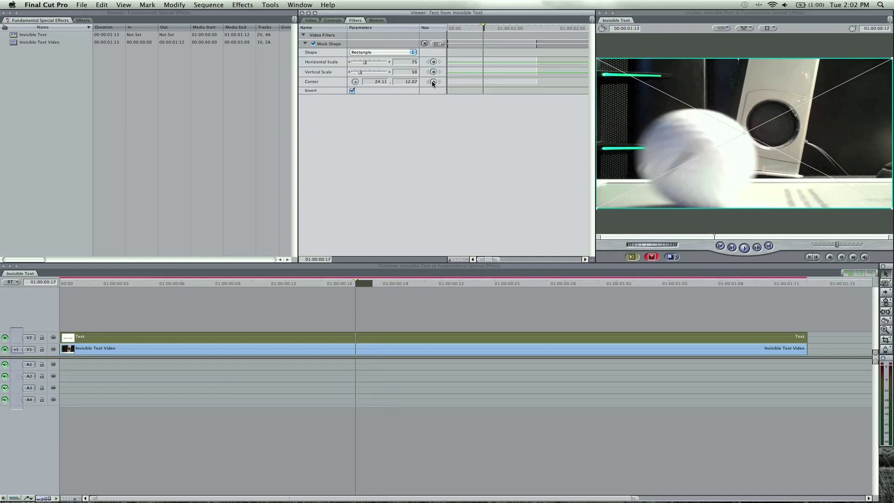
pyautogui.press('Right')
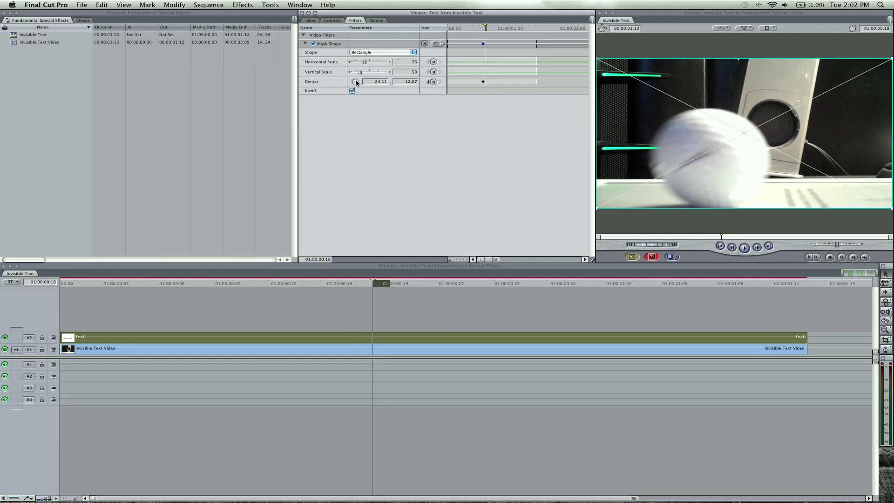
pyautogui.click(752, 136)
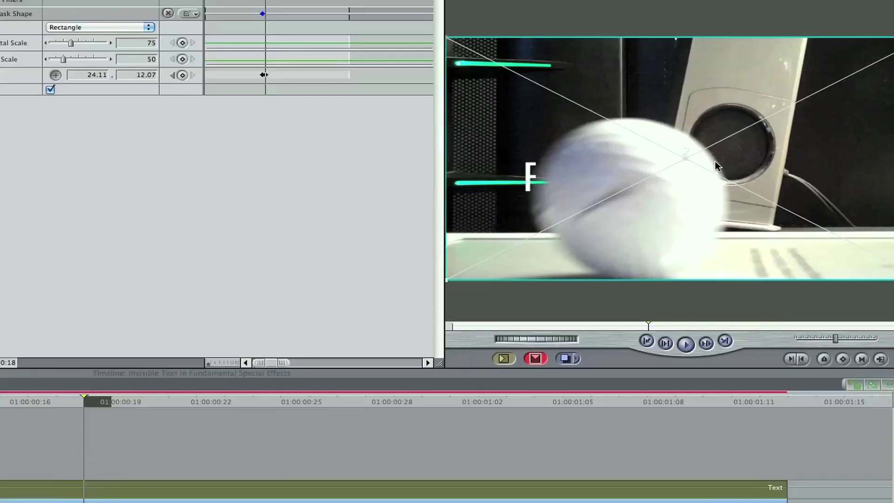
pyautogui.press('Left')
pyautogui.press('Right')
pyautogui.press('Left')
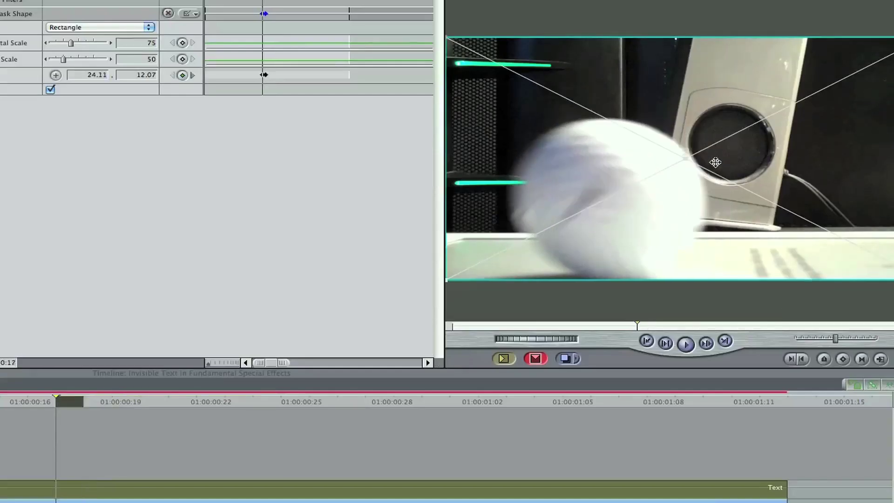
pyautogui.press('Right')
pyautogui.press('Right')
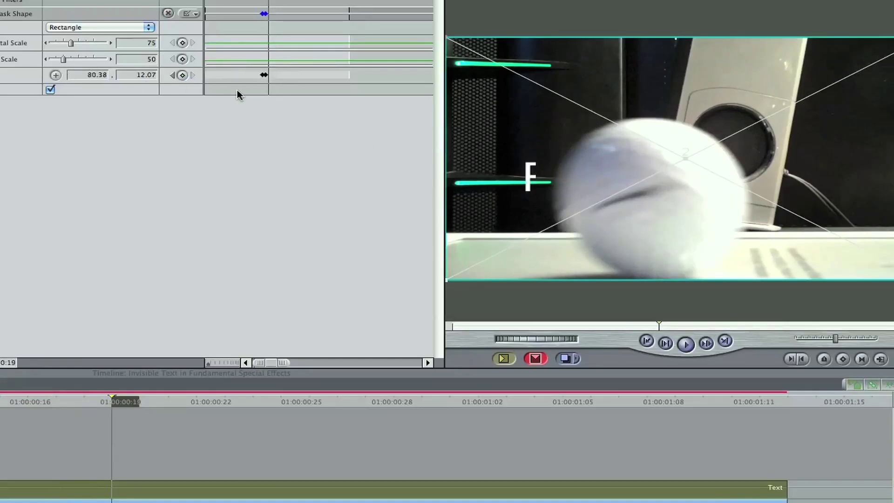
# Step: Keyframe the mask centre frame by frame behind the ball to reveal FI, FIN and FINA
pyautogui.click(55, 75)
pyautogui.click(734, 166)
pyautogui.press('Right')
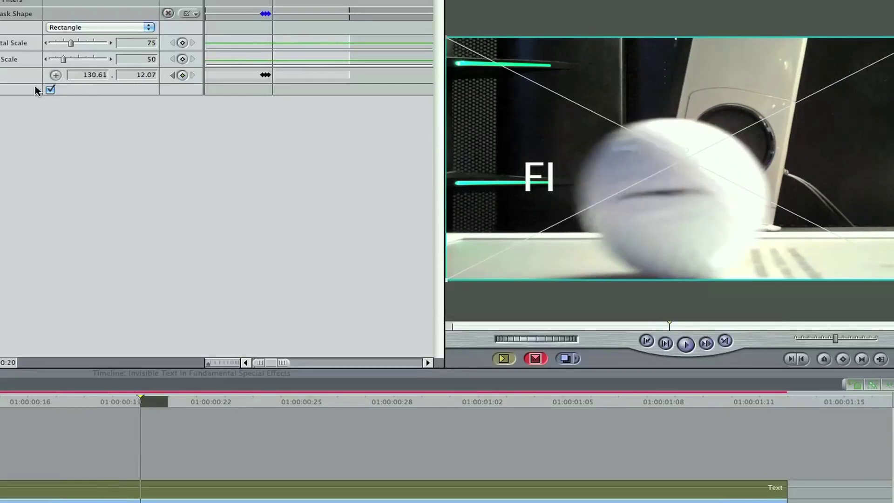
pyautogui.click(56, 74)
pyautogui.moveTo(749, 166); pyautogui.dragTo(755, 162)
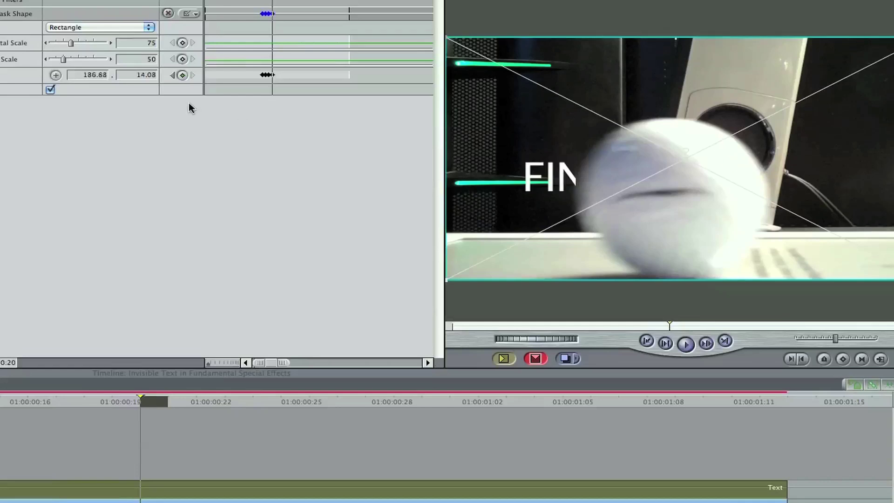
pyautogui.press('Right')
pyautogui.click(55, 74)
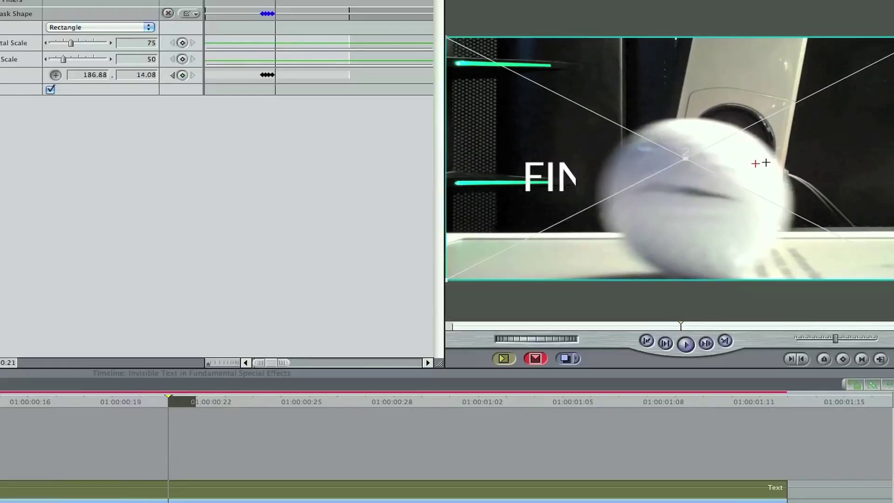
pyautogui.moveTo(766, 163); pyautogui.dragTo(776, 167)
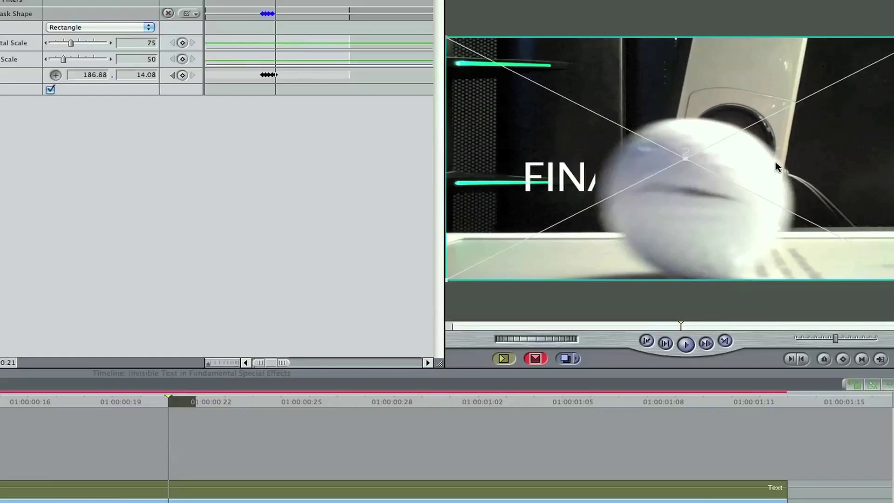
pyautogui.press('Right')
pyautogui.click(55, 75)
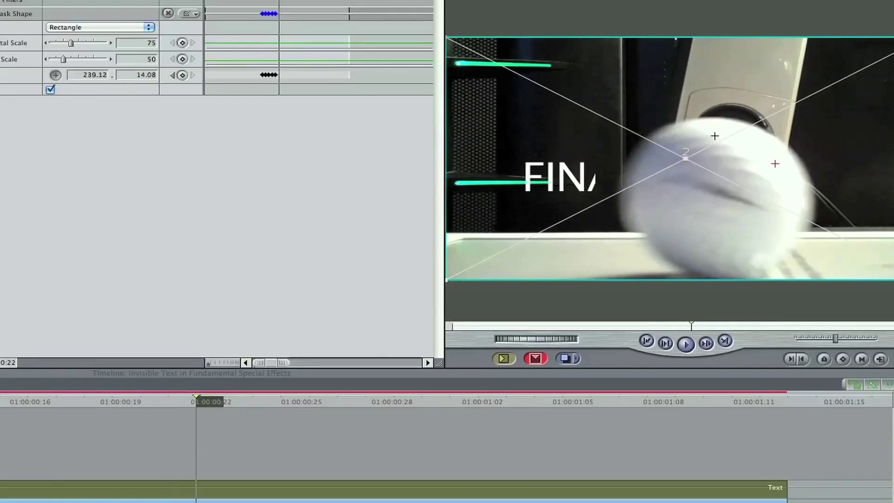
pyautogui.moveTo(788, 163); pyautogui.dragTo(801, 168)
# Step: Continue keyframing the mask centre each frame to reveal FINAL and then the C
pyautogui.press('Right')
pyautogui.click(56, 76)
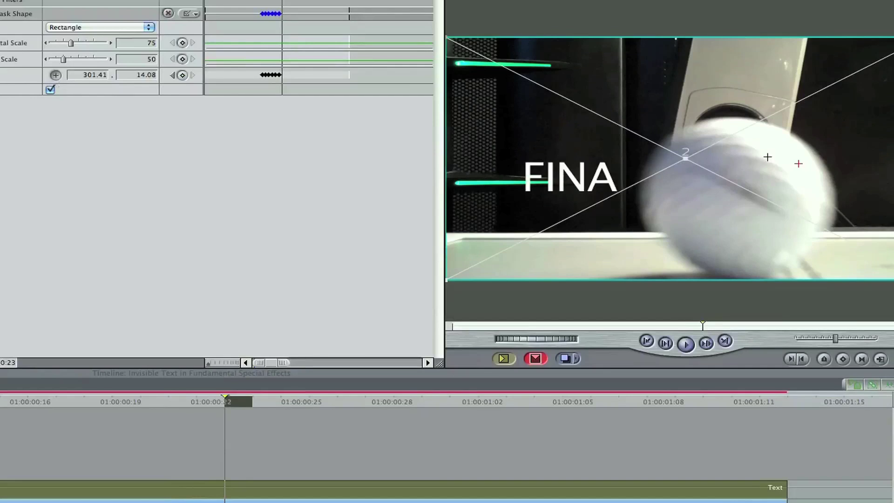
pyautogui.click(808, 163)
pyautogui.press('Right')
pyautogui.click(61, 77)
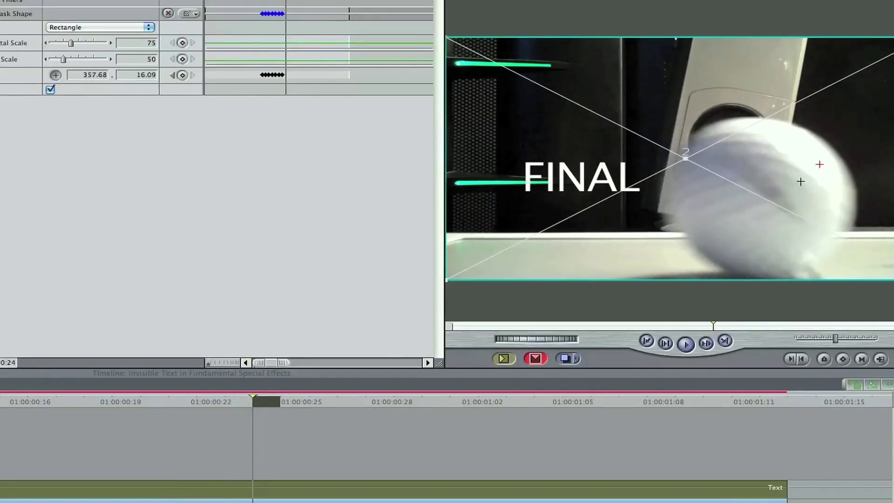
pyautogui.click(837, 167)
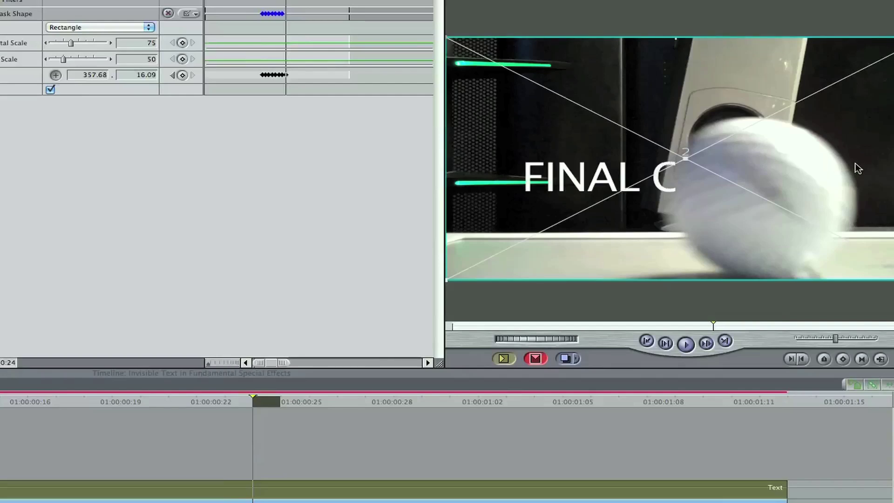
pyautogui.press('Right')
pyautogui.click(60, 75)
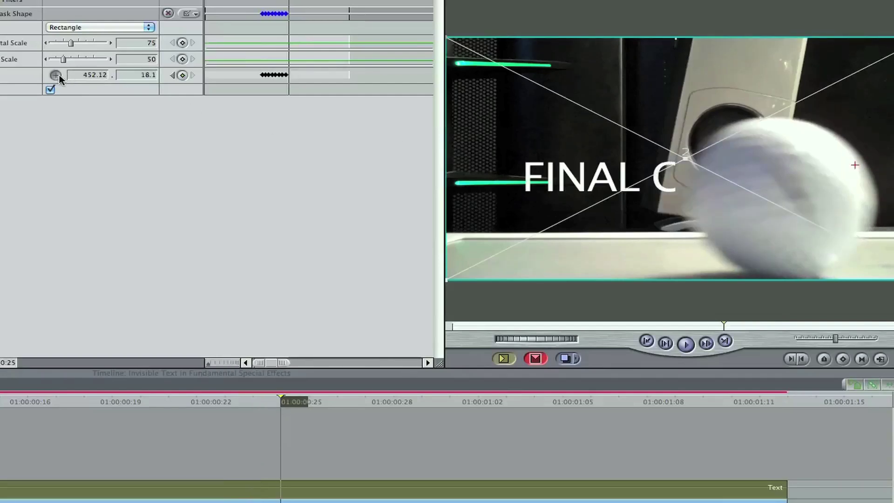
pyautogui.click(855, 164)
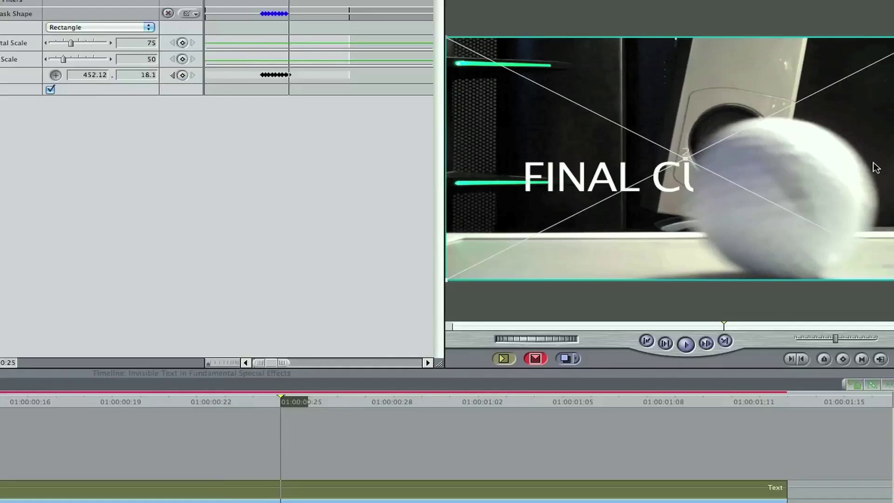
# Step: Add further centre keyframes following the ball to reveal CU and then FINAL CUT
pyautogui.press('Right')
pyautogui.click(56, 76)
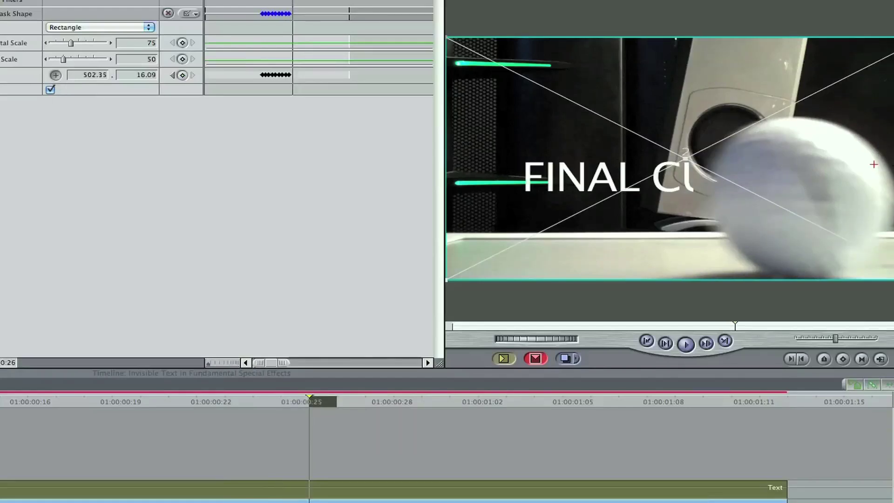
pyautogui.click(873, 164)
pyautogui.press('Right')
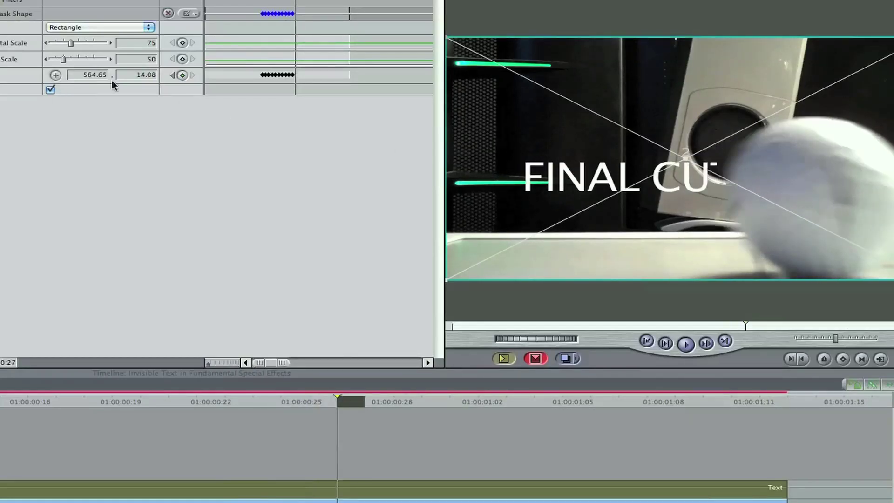
pyautogui.click(56, 75)
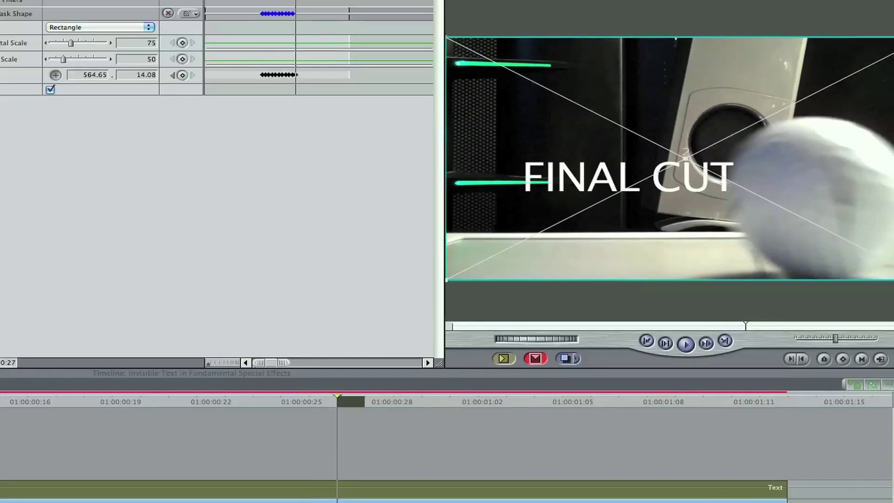
pyautogui.click(887, 169)
pyautogui.press('Right')
pyautogui.click(58, 75)
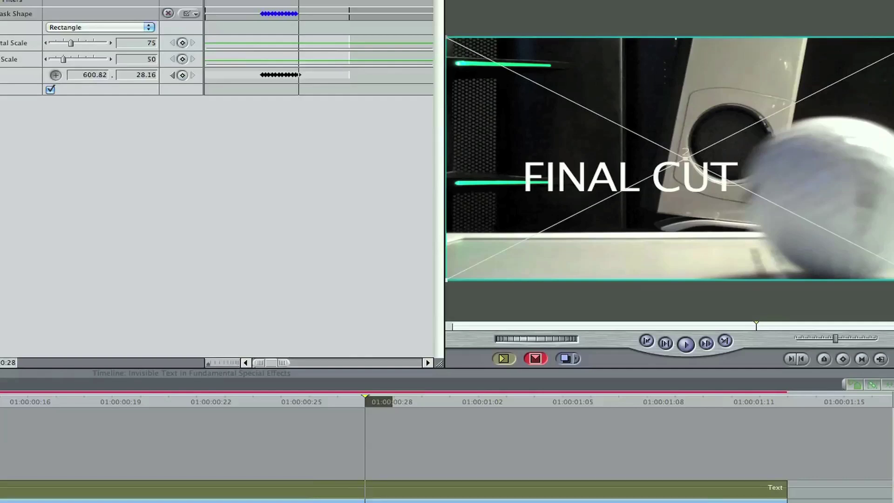
pyautogui.click(795, 111)
# Step: Set the Canvas to 50% and keyframe the mask centre at 764, 36 to reveal FINAL CUT KI
pyautogui.click(665, 4)
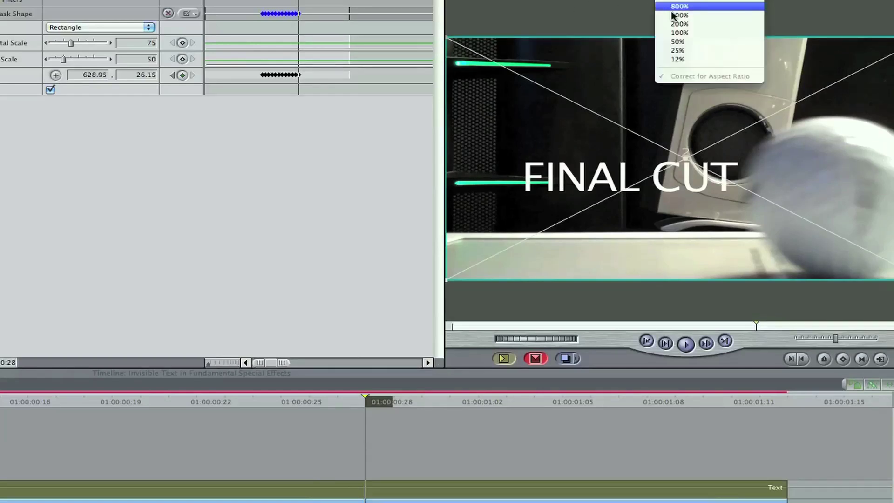
pyautogui.click(670, 50)
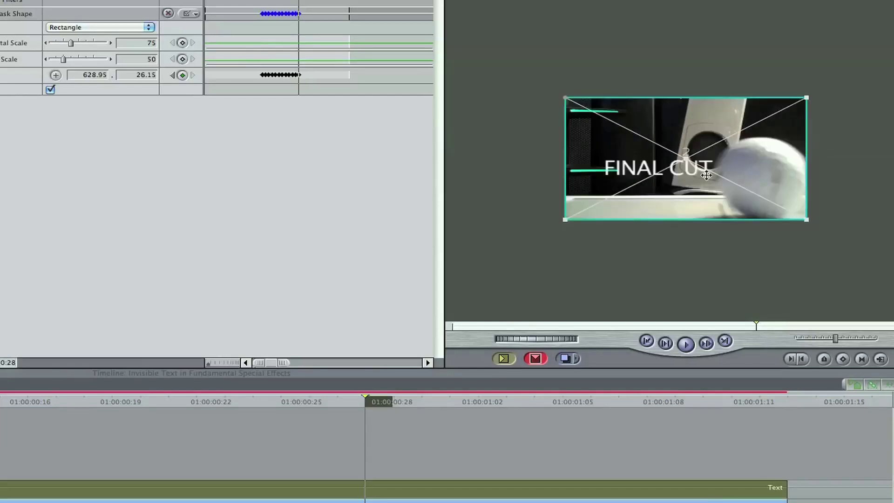
pyautogui.click(56, 75)
pyautogui.press('Right')
pyautogui.click(821, 162)
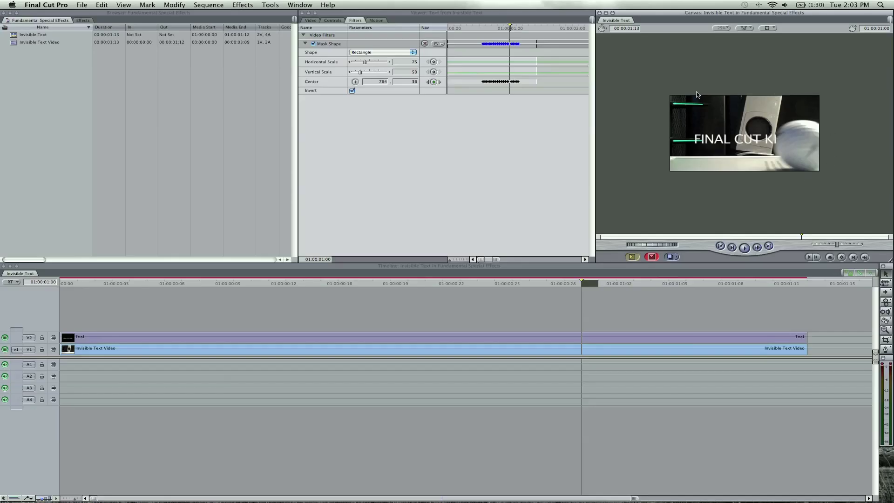
# Step: Fit the Canvas to the window and render the sequence with Option-R
pyautogui.hotkey('shift', 'z')
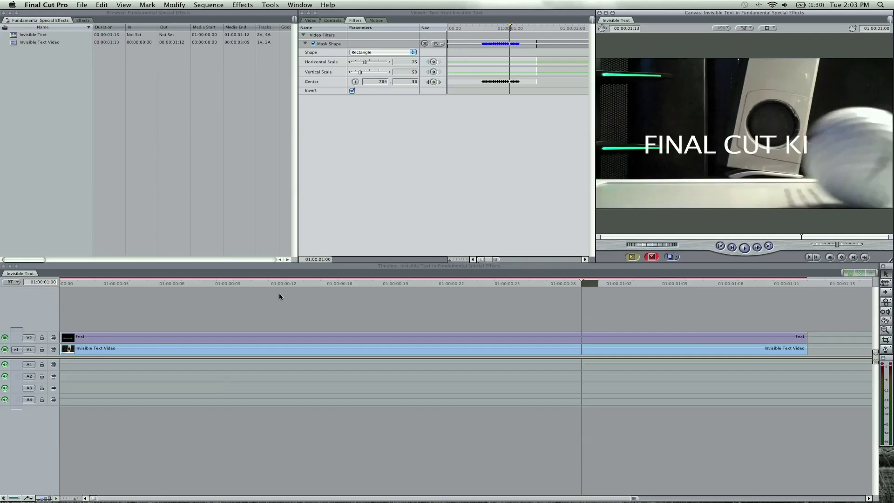
pyautogui.click(252, 284)
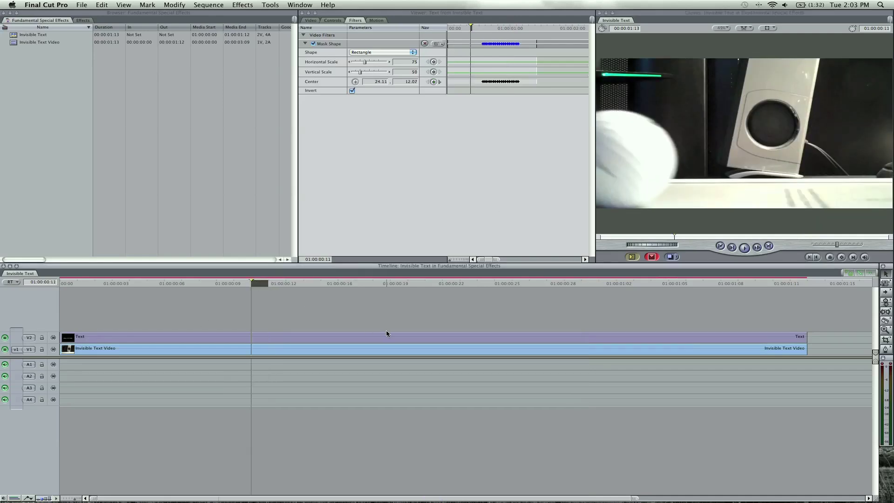
pyautogui.hotkey('alt', 'r')
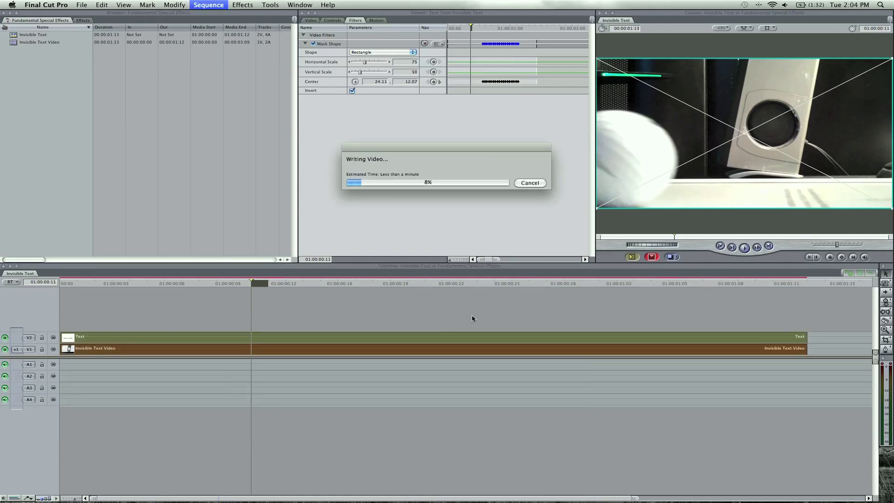
# Step: Play the rendered sequence from near the start twice to review the FINAL CUT KING reveal
pyautogui.click(199, 283)
pyautogui.press('space')
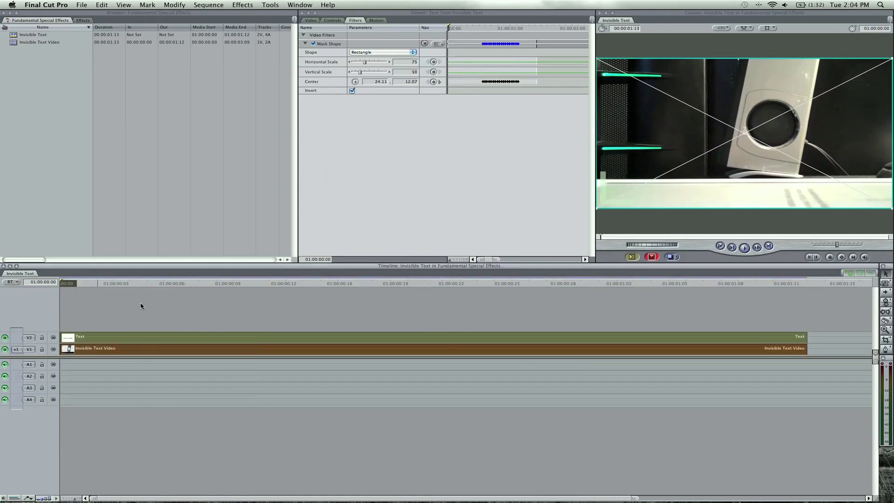
pyautogui.click(189, 308)
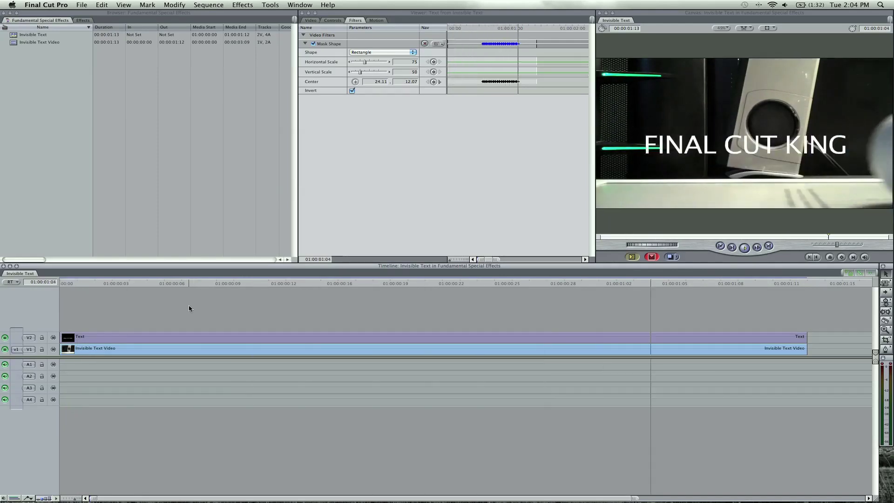
pyautogui.click(208, 283)
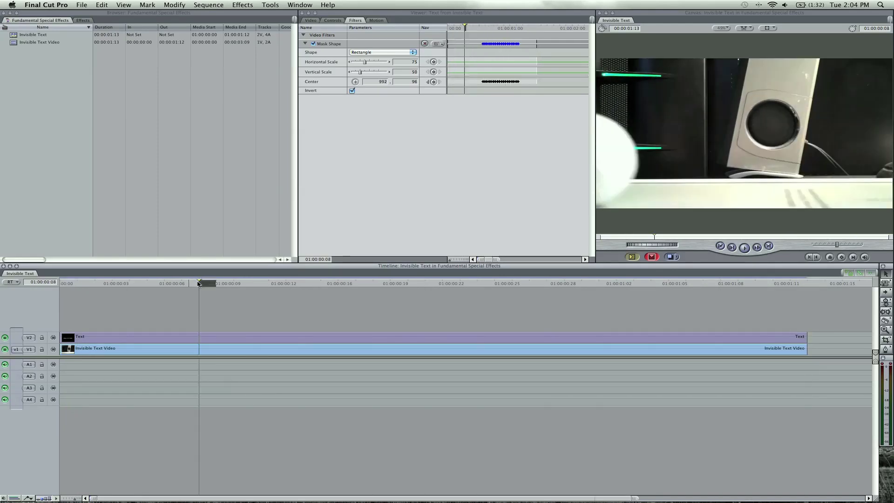
pyautogui.click(93, 283)
pyautogui.press('space')
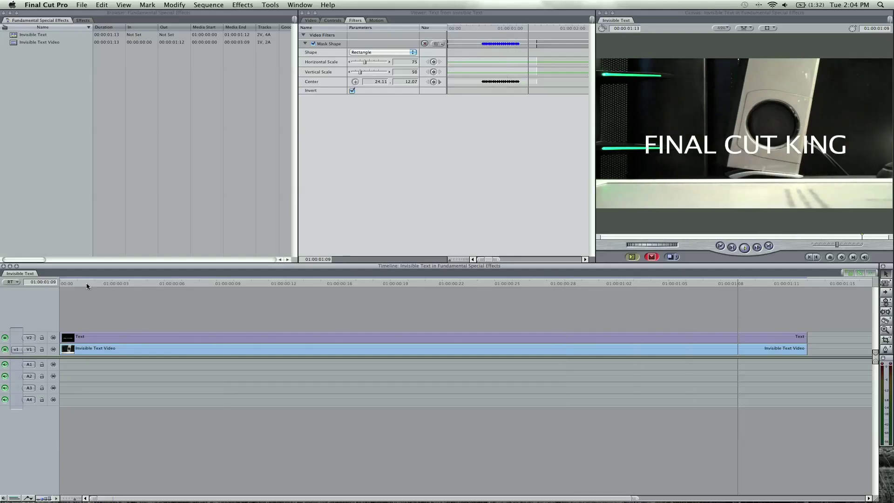